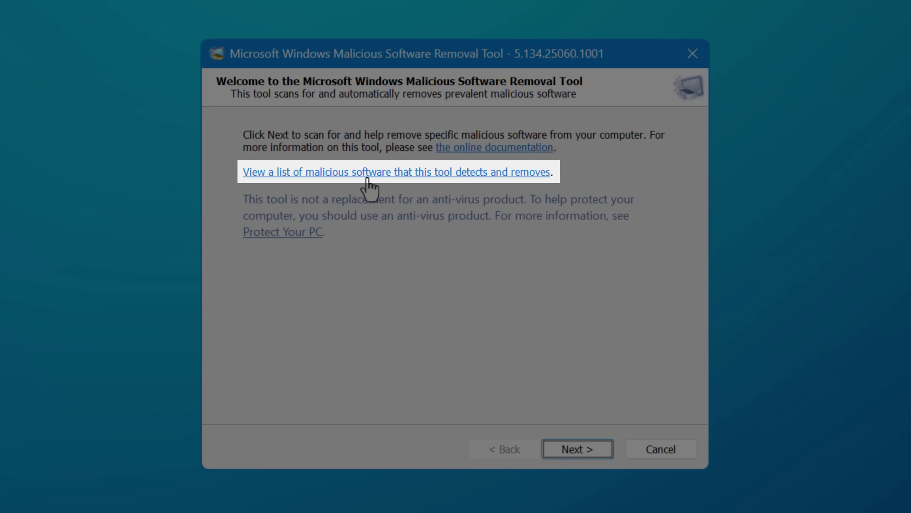
# Step: Review and close the removal tool's list of detectable malware, then advance to scan types
pyautogui.click(509, 177)
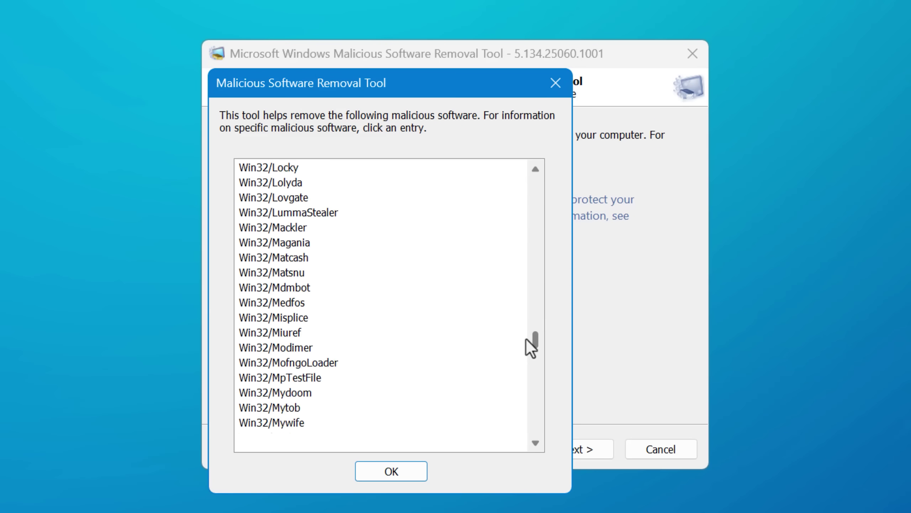
pyautogui.click(557, 86)
pyautogui.click(579, 454)
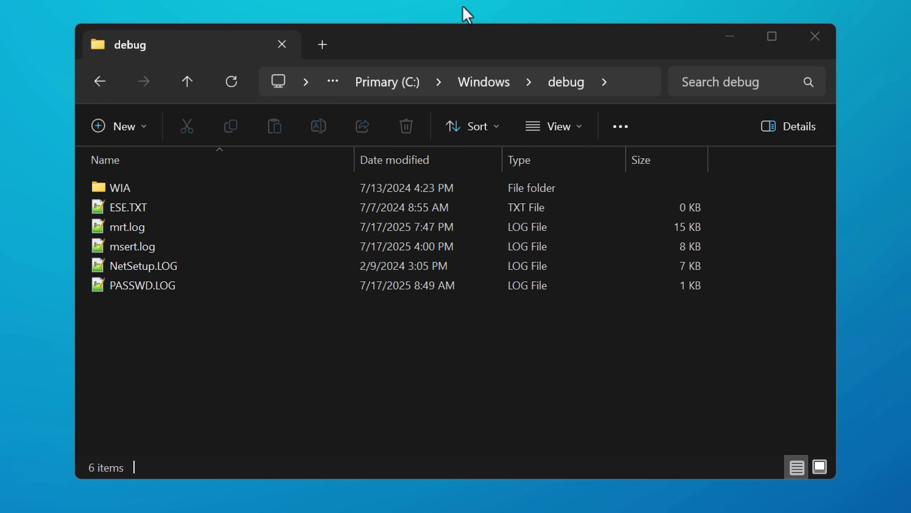
# Step: Open mrt.log from C:\Windows\debug and highlight the August scan's Run Mode line
pyautogui.click(221, 226)
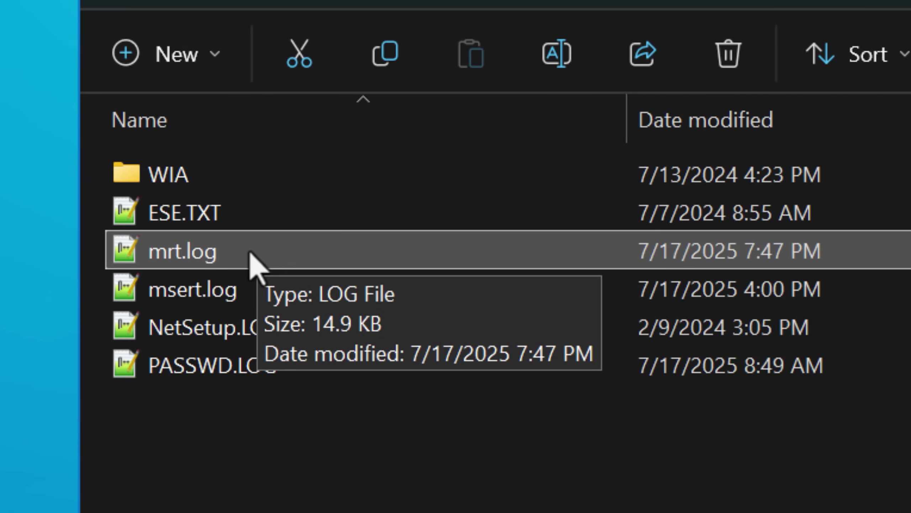
pyautogui.doubleClick(249, 253)
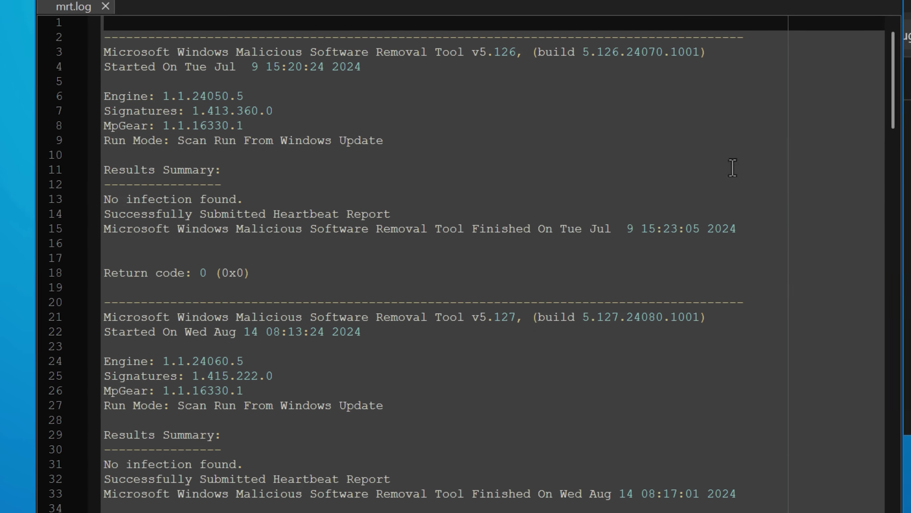
pyautogui.moveTo(627, 284); pyautogui.dragTo(290, 289)
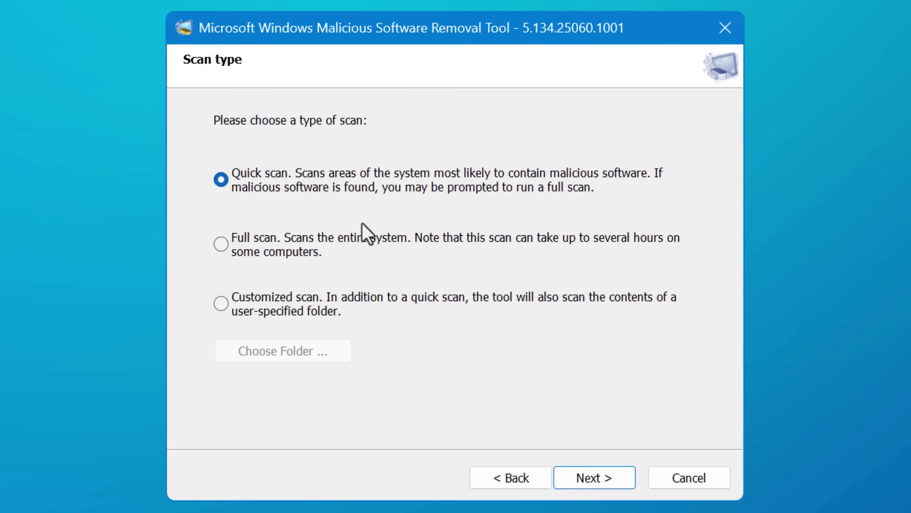
# Step: Start a Quick scan in the Malicious Software Removal Tool instead of a customized scan
pyautogui.click(289, 325)
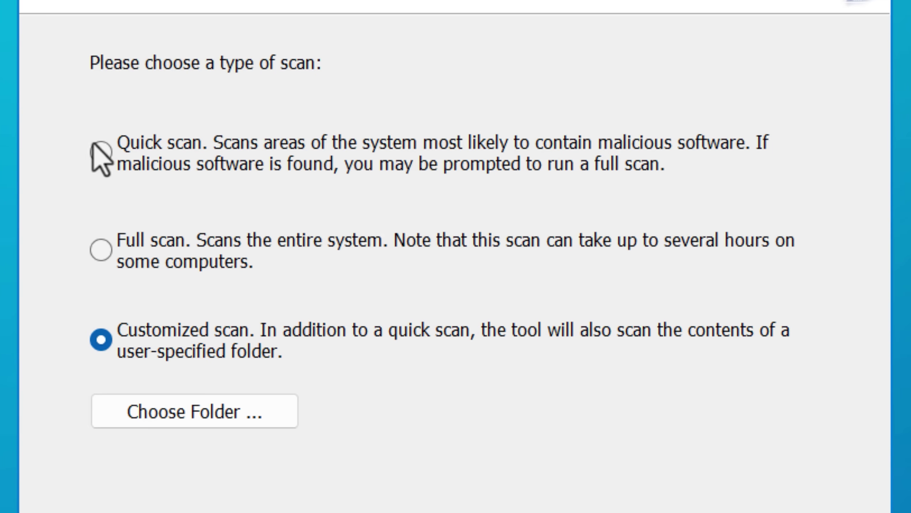
pyautogui.click(99, 153)
pyautogui.click(584, 468)
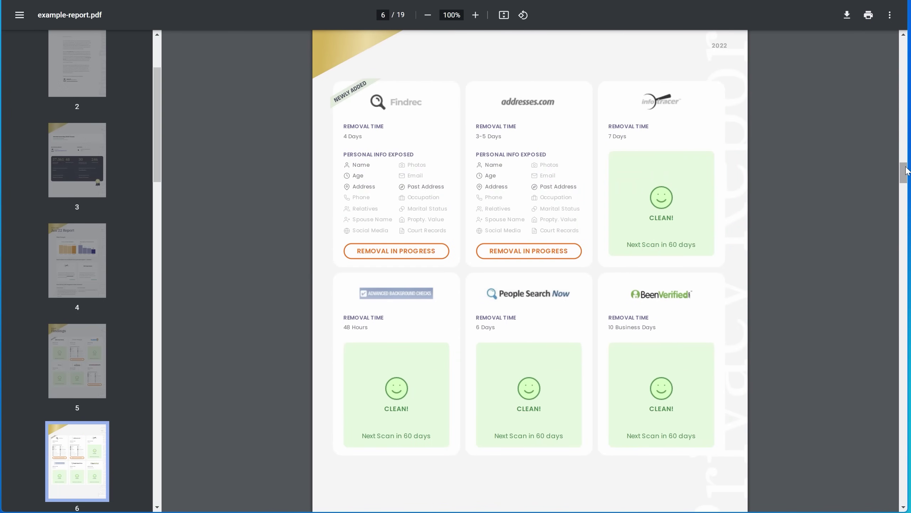
# Step: Scroll through the DeleteMe privacy report, then open the Privacy Tools Masking page
pyautogui.moveTo(905, 172); pyautogui.dragTo(905, 194)
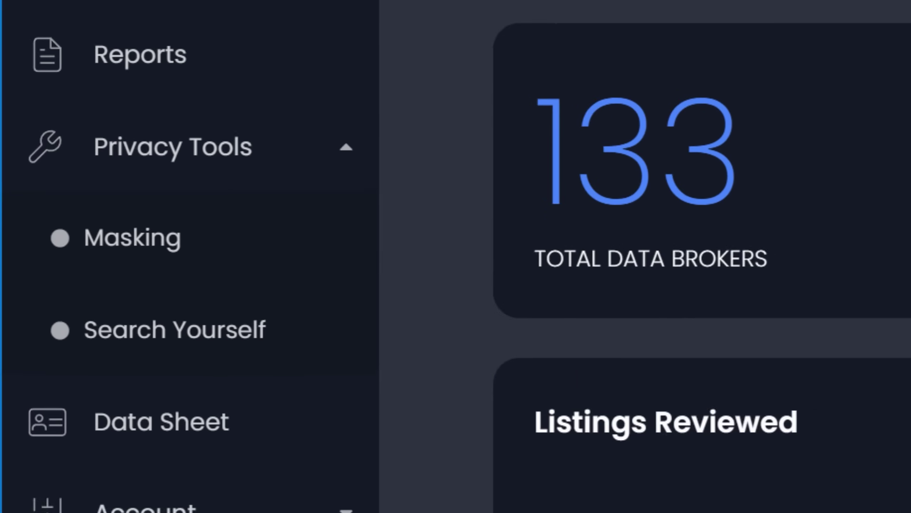
pyautogui.click(352, 269)
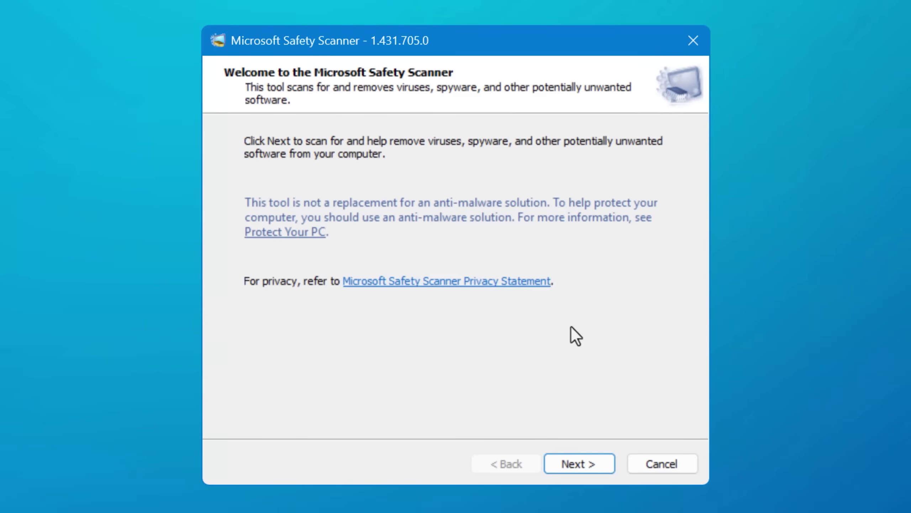
# Step: Advance past the Safety Scanner welcome page to the scan-type choice
pyautogui.click(570, 453)
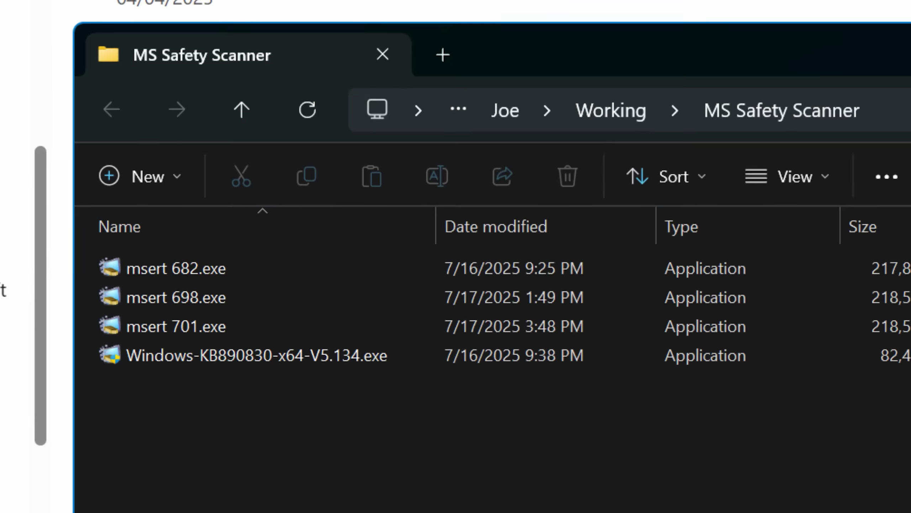
# Step: Select msert 682.exe, then msert 701.exe, in the MS Safety Scanner folder
pyautogui.click(411, 198)
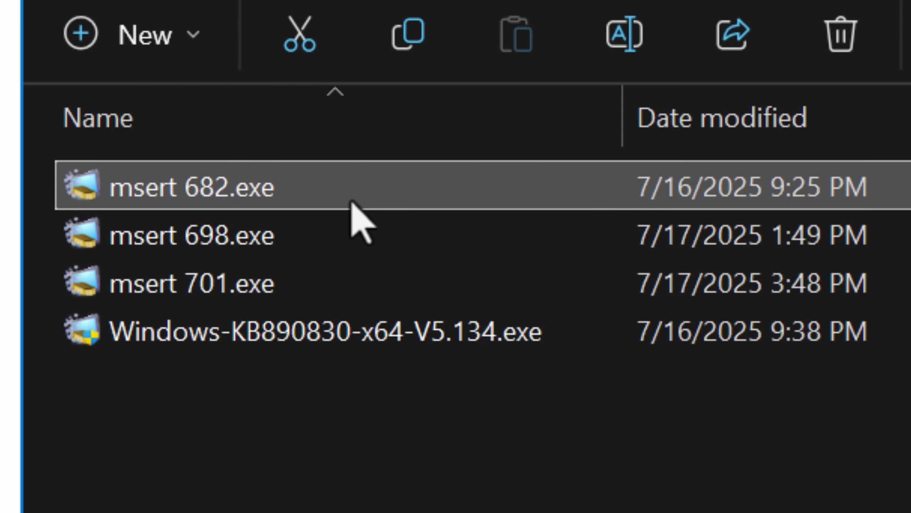
pyautogui.click(434, 298)
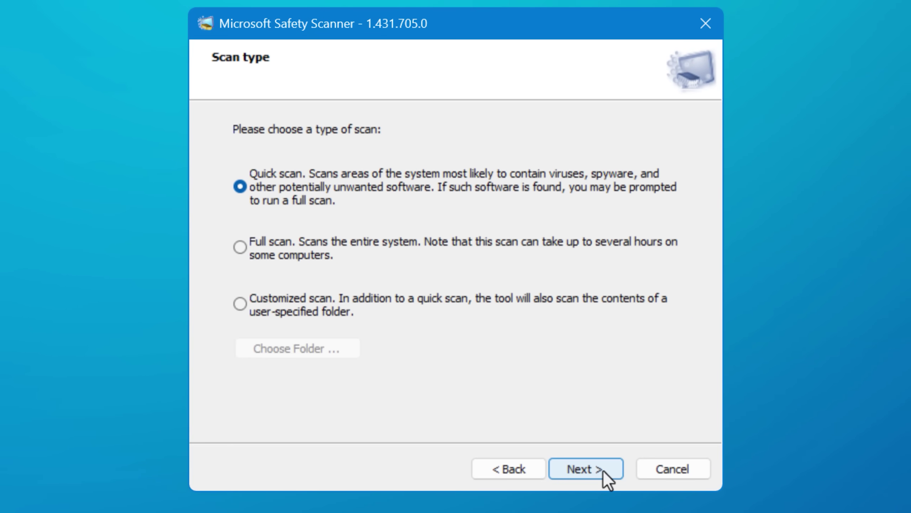
# Step: Launch the Safety Scanner's Quick scan of the system
pyautogui.click(603, 471)
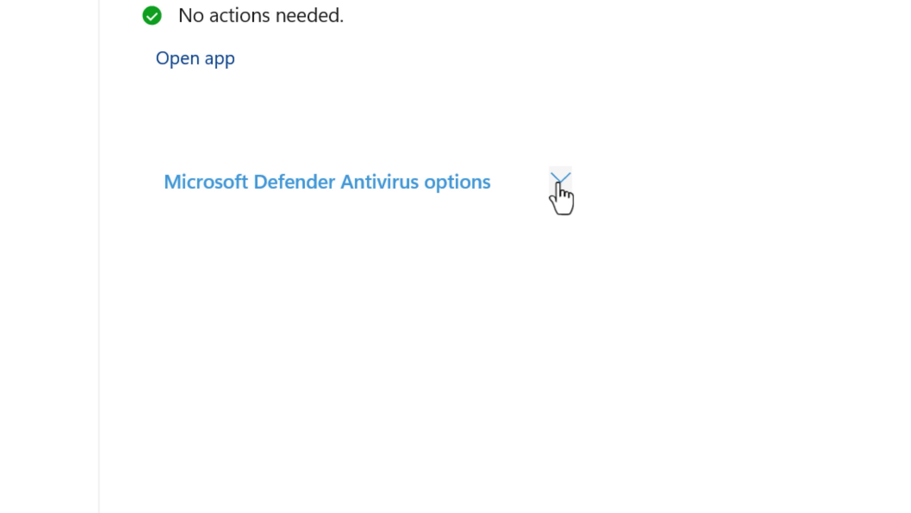
# Step: Expand Microsoft Defender Antivirus options and scroll to the Periodic scanning toggle
pyautogui.click(560, 179)
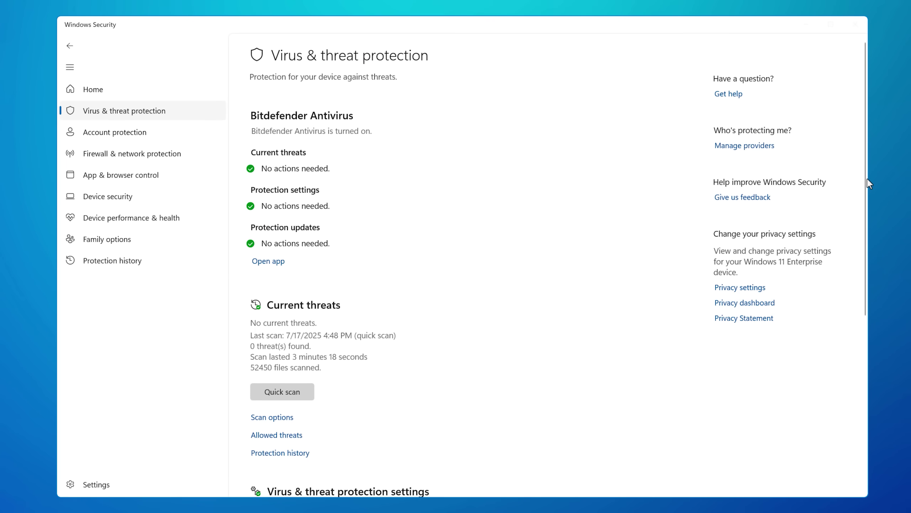
pyautogui.moveTo(868, 182); pyautogui.dragTo(854, 327)
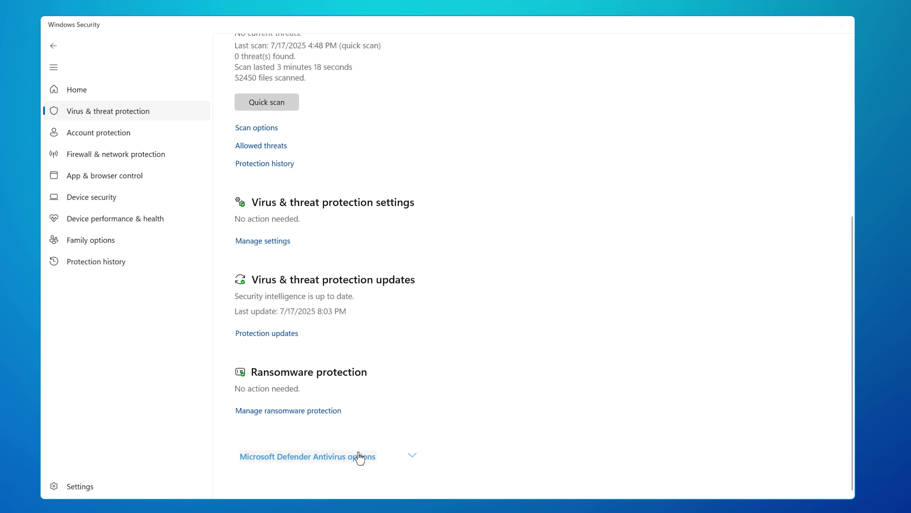
pyautogui.scroll(2, 390, 396)
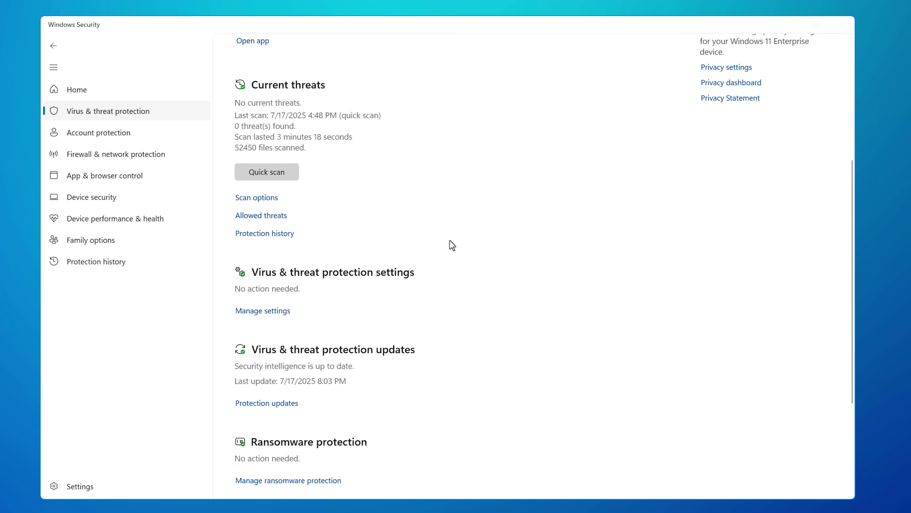
pyautogui.scroll(-5, 637, 267)
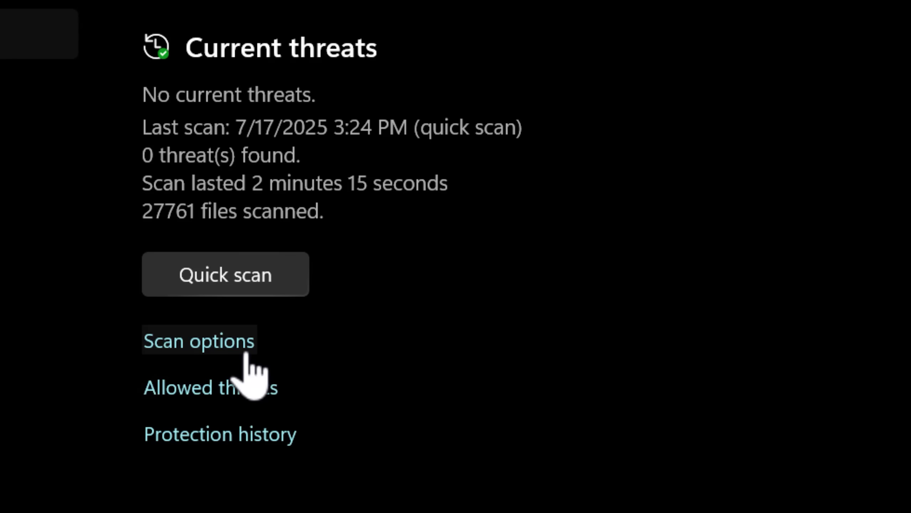
# Step: Start a Microsoft Defender Antivirus offline scan and confirm the required restart
pyautogui.click(247, 355)
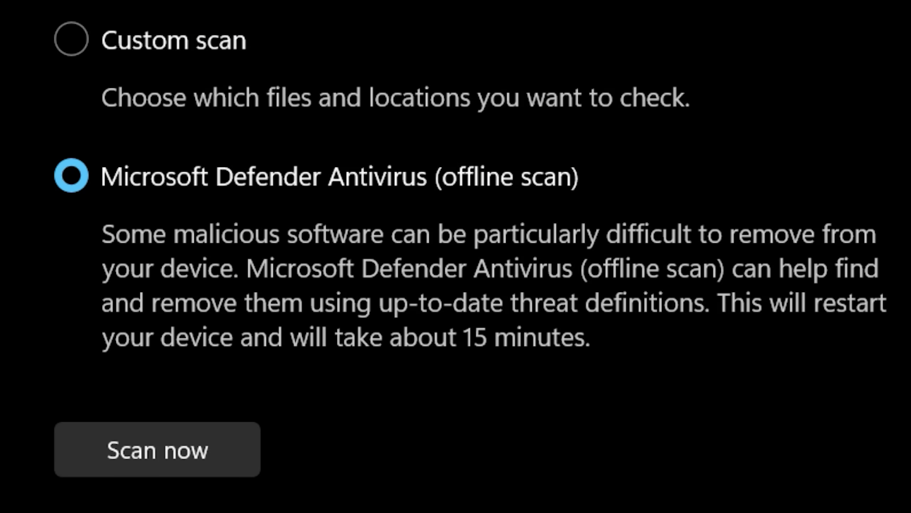
pyautogui.click(158, 449)
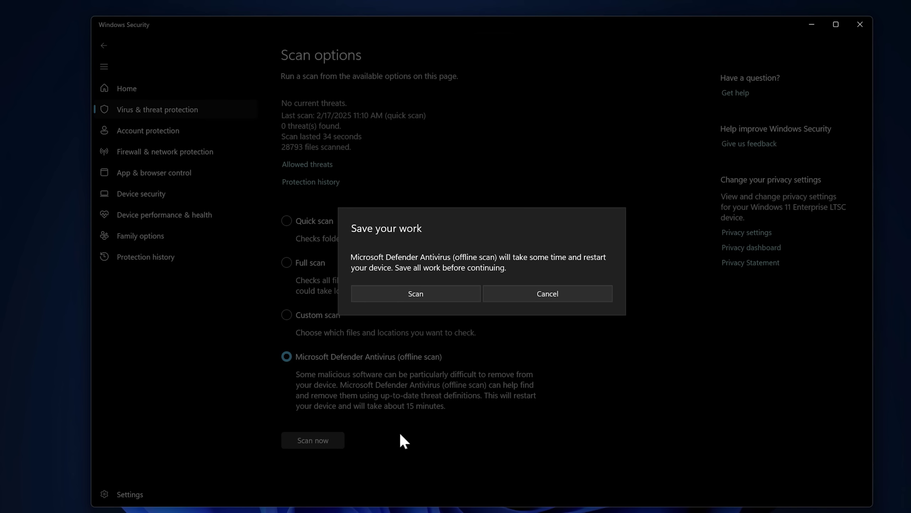
pyautogui.click(449, 289)
pyautogui.click(434, 346)
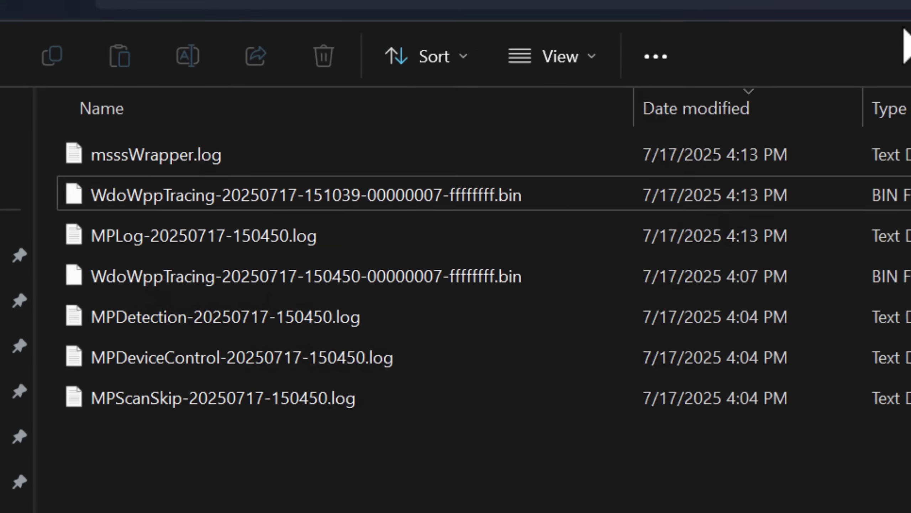
# Step: Open MPLog-20250717-150450.log from the Defender Offline scan log folder
pyautogui.click(212, 277)
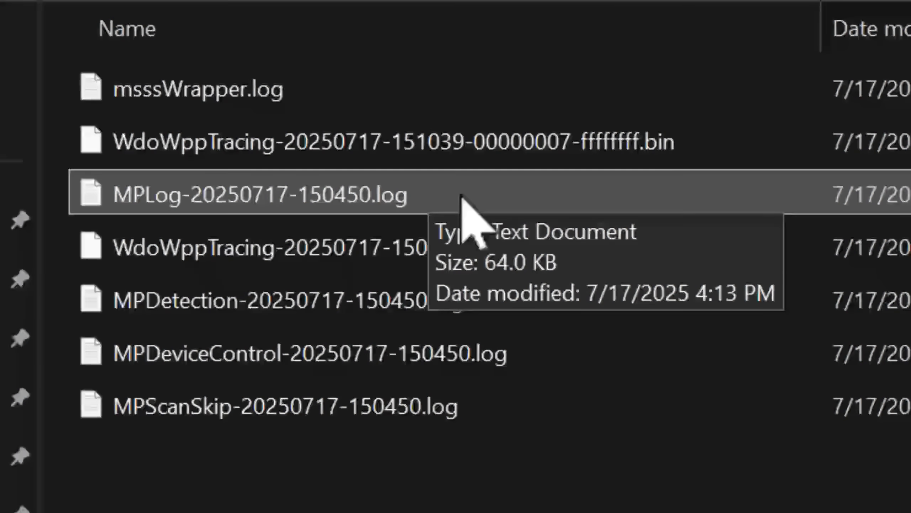
pyautogui.doubleClick(466, 179)
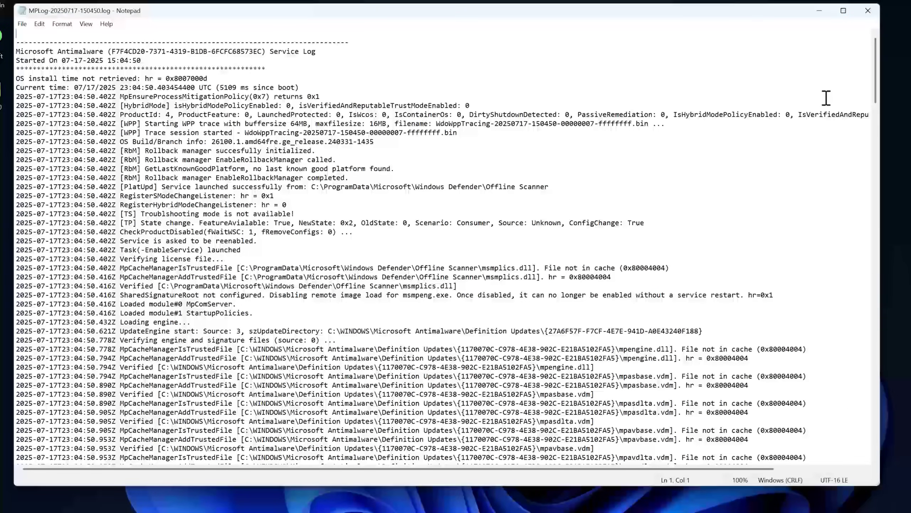
# Step: Scroll through the MPLog-20250717-150450.log entries in Notepad to the signature update lines
pyautogui.moveTo(874, 62); pyautogui.dragTo(865, 424)
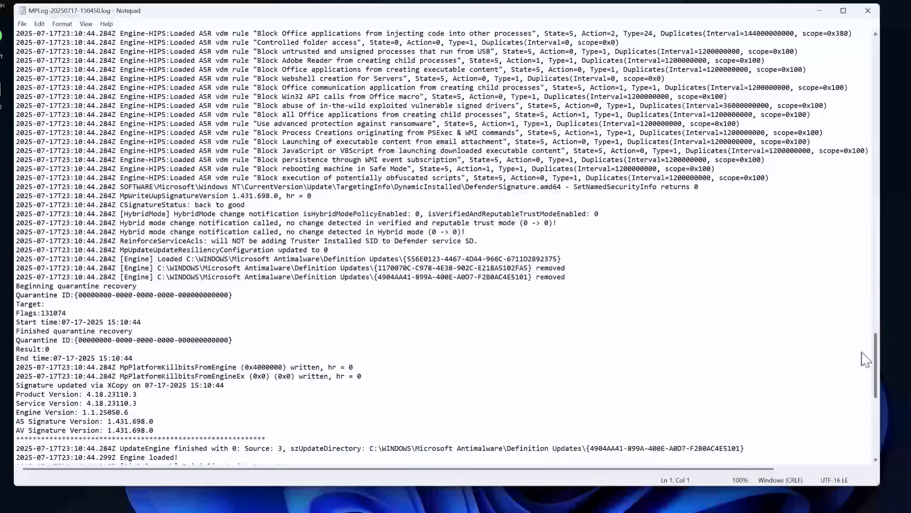